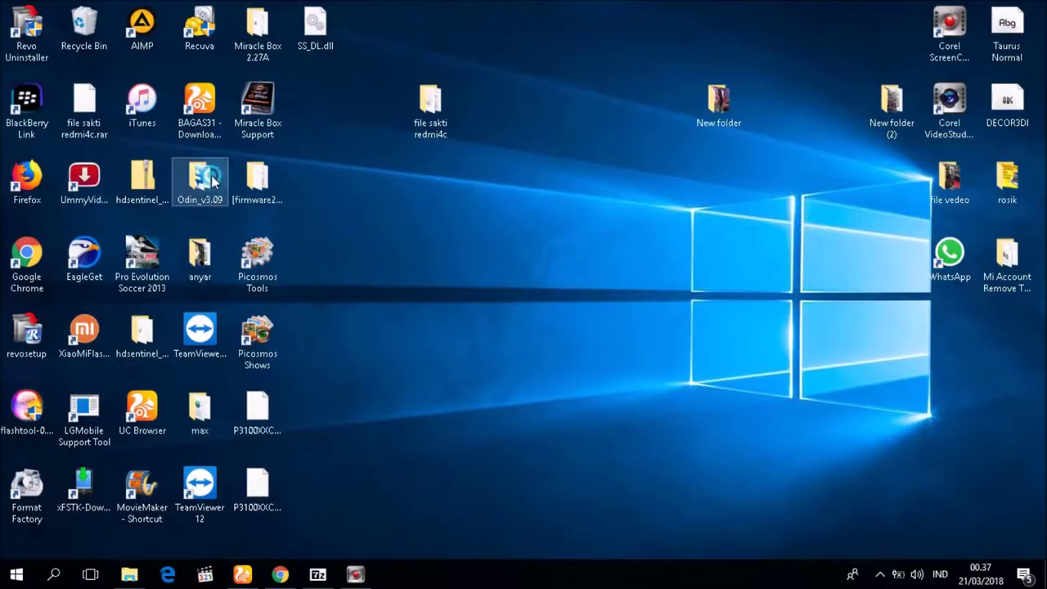
Step: Launch Odin3 v3.09 from the Odin_v3.09 folder on the desktop
{"action": "double_click", "coordinate": [214, 178]}
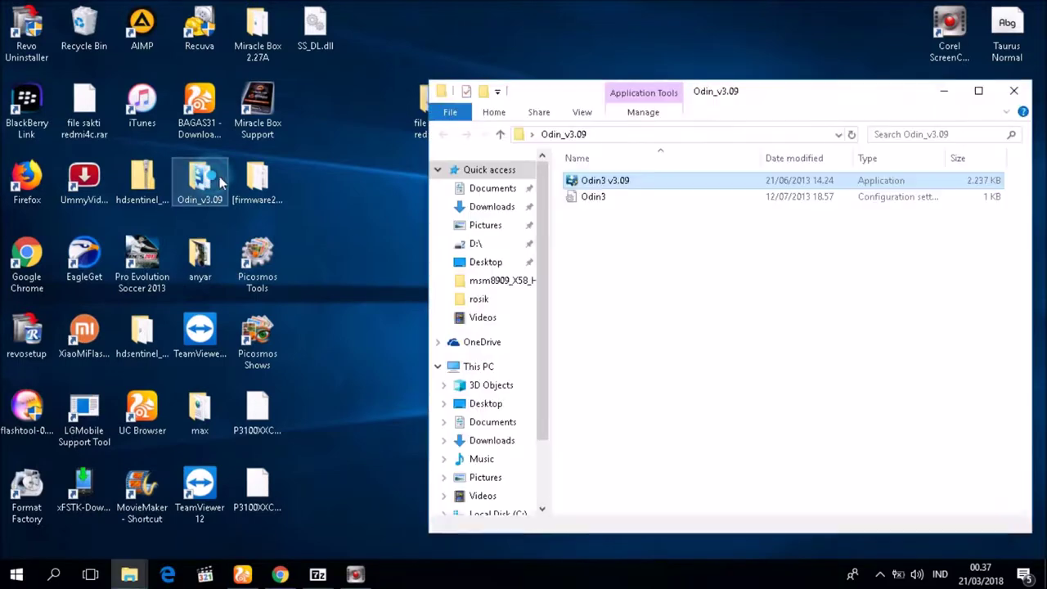
{"action": "double_click", "coordinate": [627, 176]}
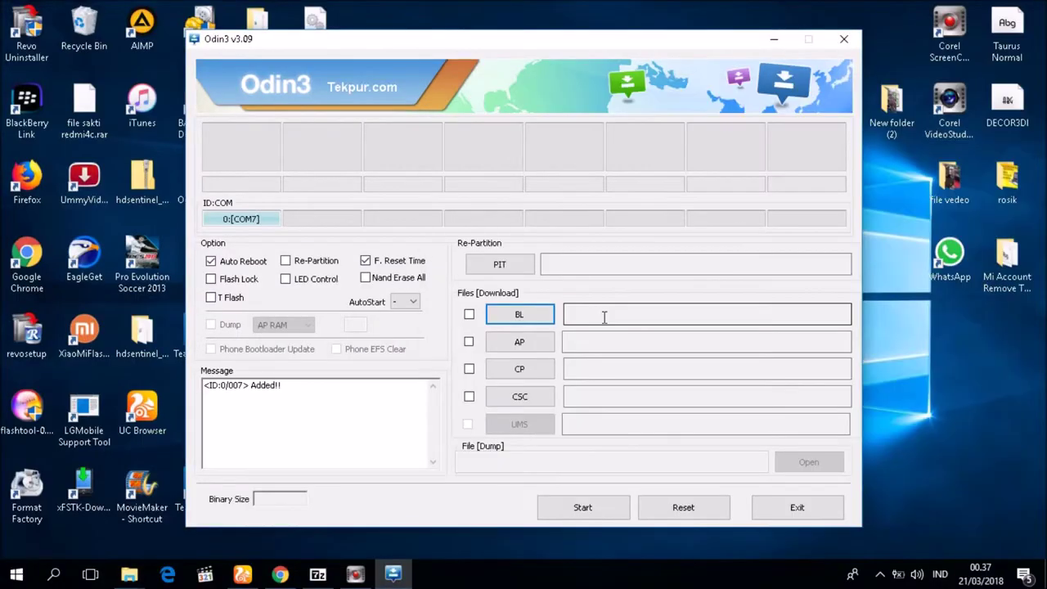
Step: Check the properties of the two P3100XXCME2 .md5 firmware files on the Desktop while choosing the AP file
{"action": "left_click", "coordinate": [523, 347]}
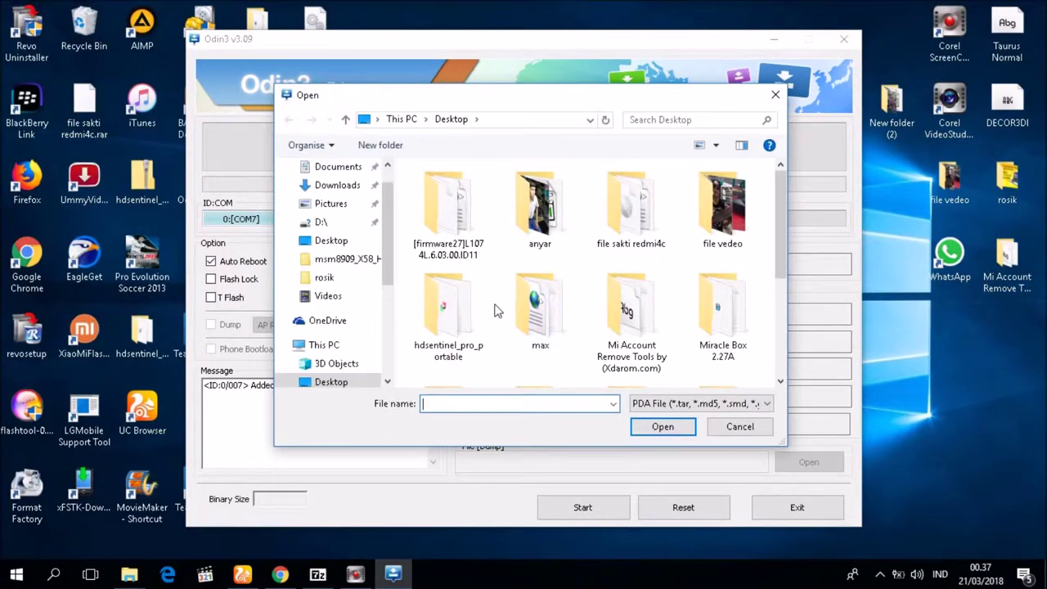
{"action": "scroll", "coordinate": [572, 359], "scroll_direction": "down", "scroll_amount": 5}
{"action": "scroll", "coordinate": [585, 368], "scroll_direction": "up", "scroll_amount": 2}
{"action": "scroll", "coordinate": [625, 339], "scroll_direction": "down", "scroll_amount": 2}
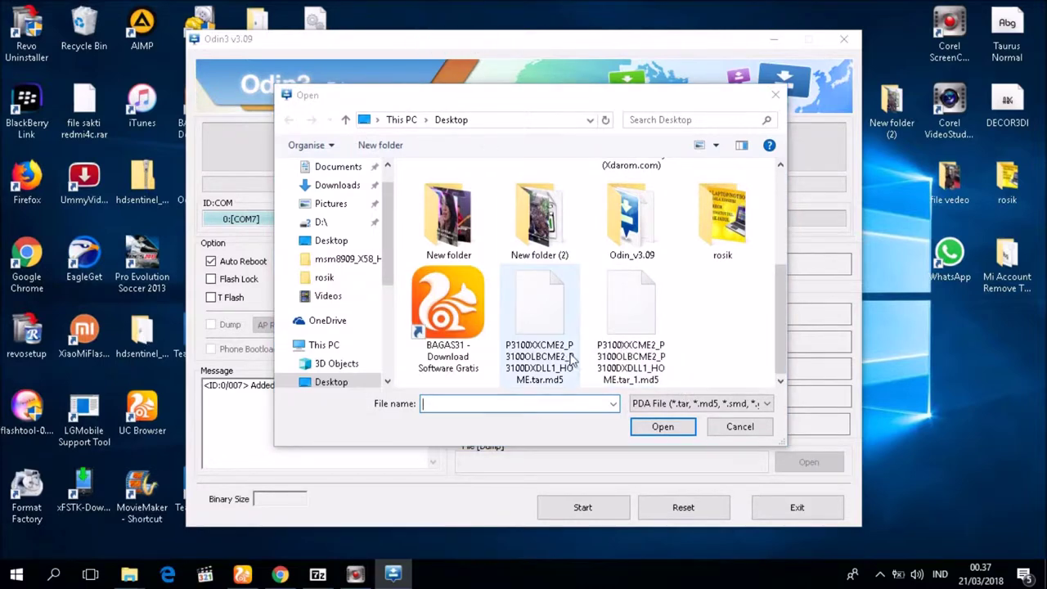
{"action": "left_click", "coordinate": [546, 315]}
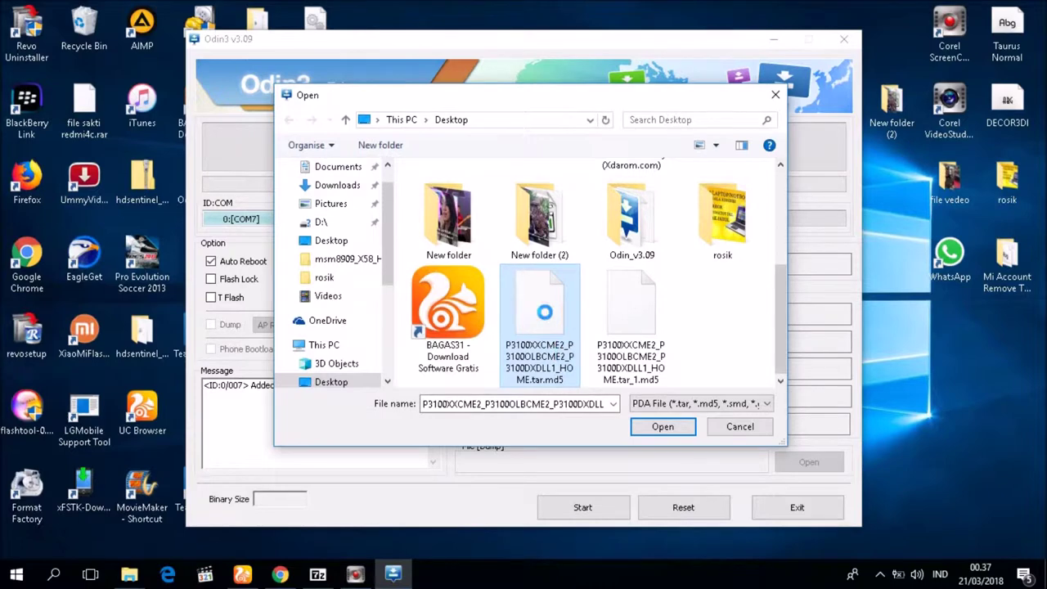
{"action": "right_click", "coordinate": [544, 314]}
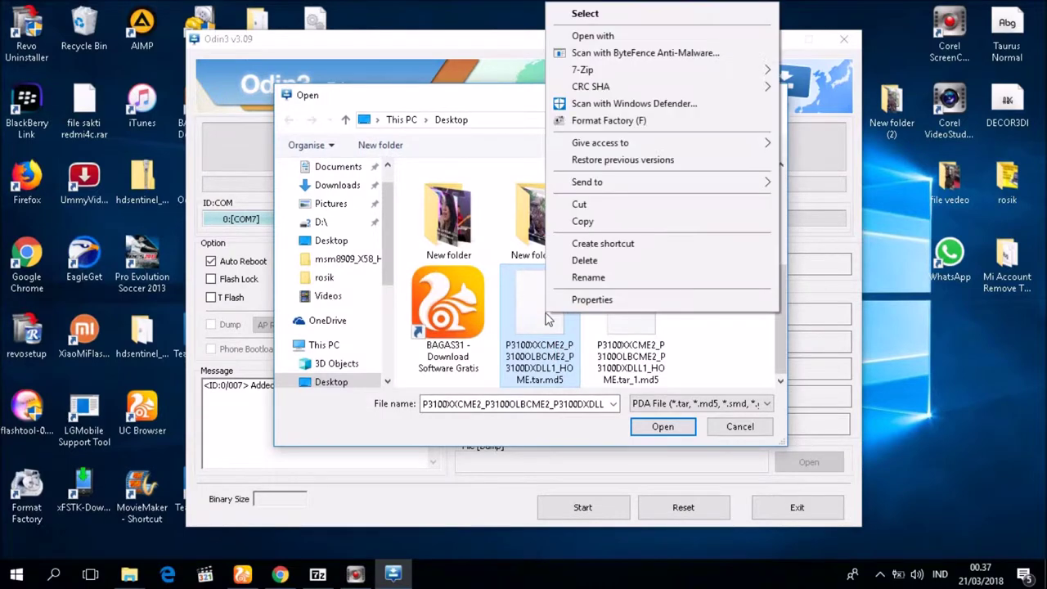
{"action": "left_click", "coordinate": [563, 302]}
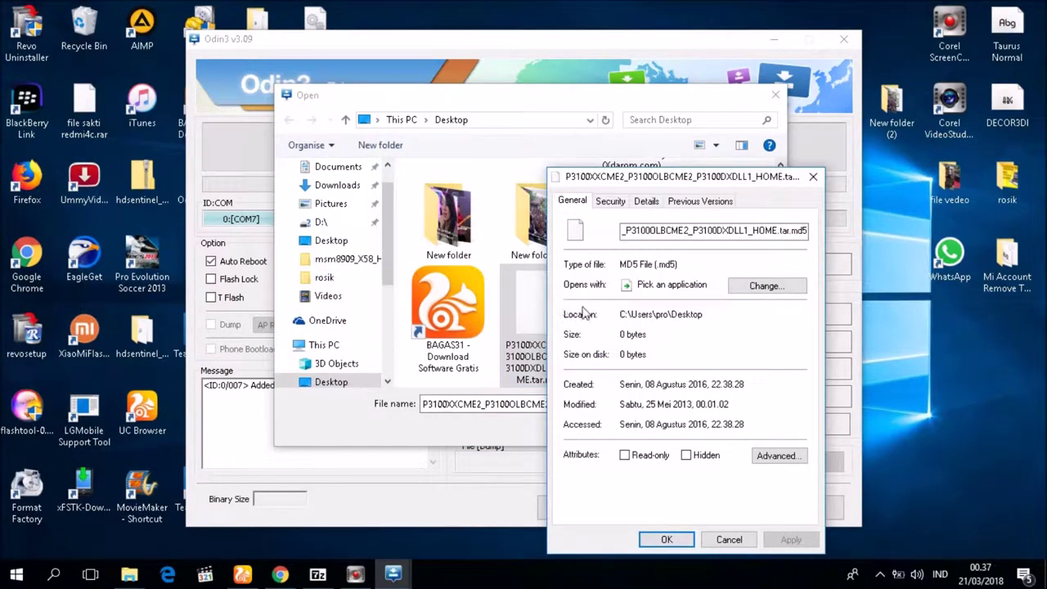
{"action": "left_click", "coordinate": [813, 177]}
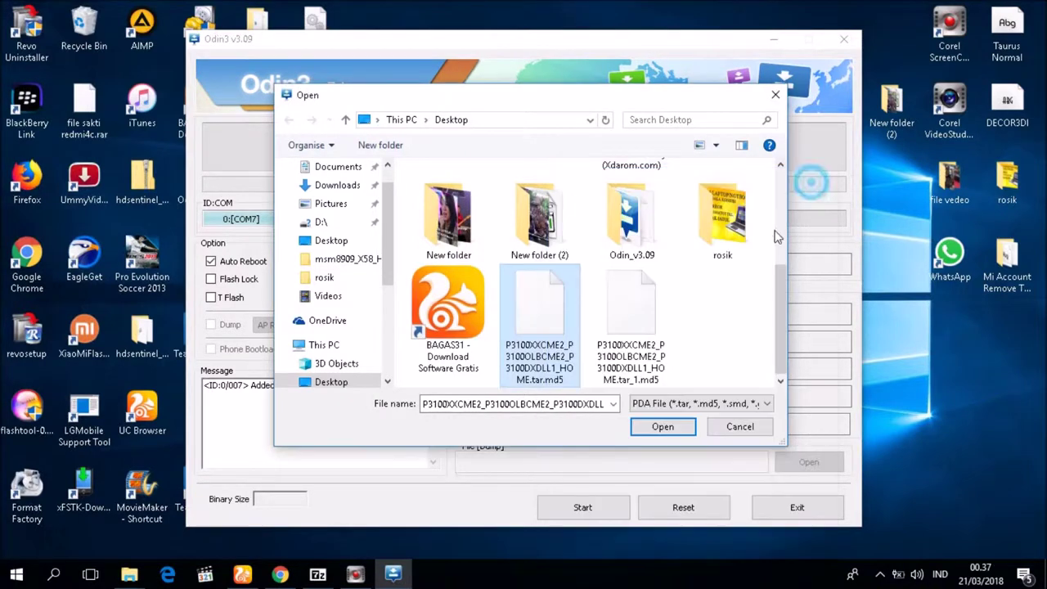
{"action": "left_click", "coordinate": [630, 306]}
{"action": "right_click", "coordinate": [630, 305]}
{"action": "left_click", "coordinate": [685, 546]}
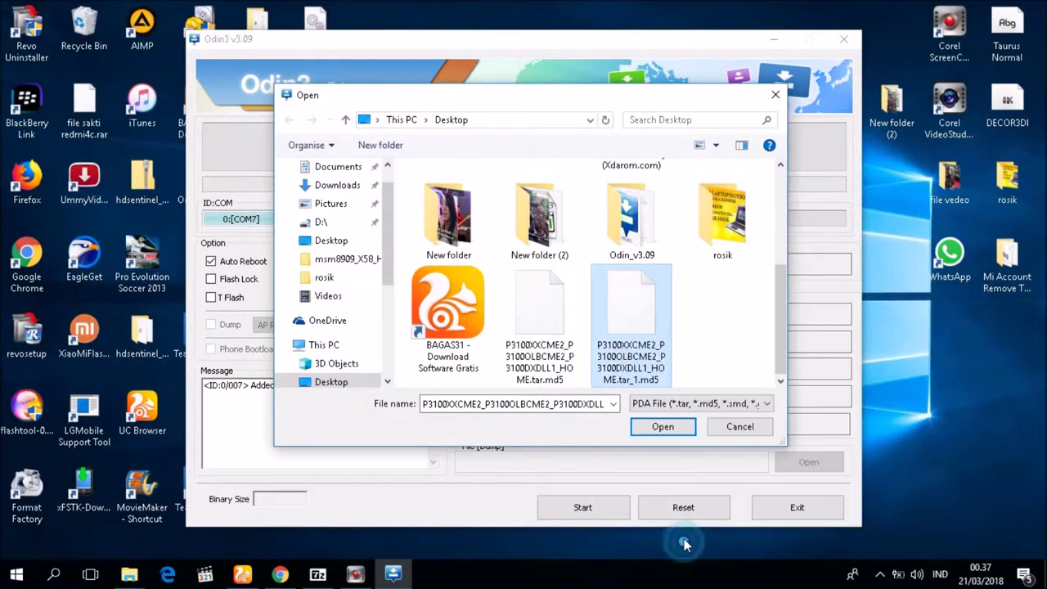
{"action": "left_click", "coordinate": [886, 186]}
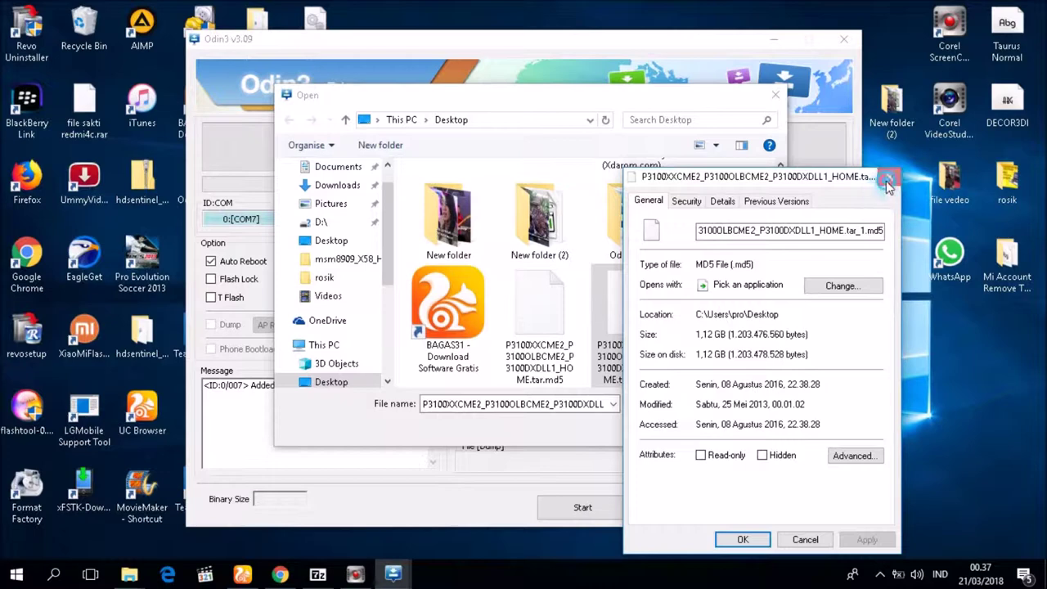
Step: Try to load P3100XXCME2_P3100OLBCME2_P3100DXDLL1_HOME.tar_1.md5 from the Desktop as the AP file
{"action": "left_click", "coordinate": [643, 323]}
{"action": "left_click", "coordinate": [662, 426]}
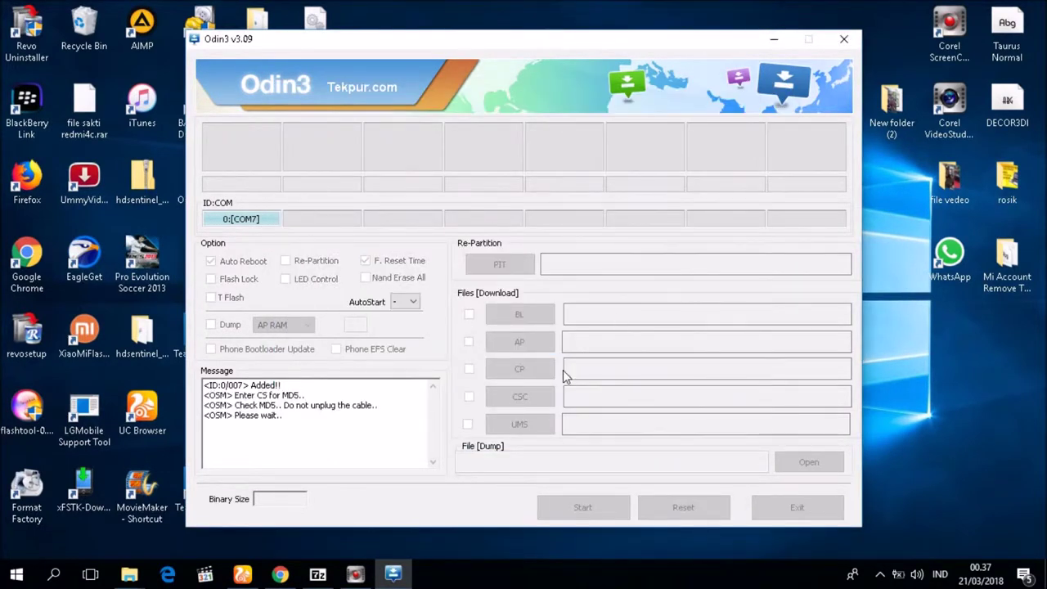
{"action": "left_click", "coordinate": [498, 37]}
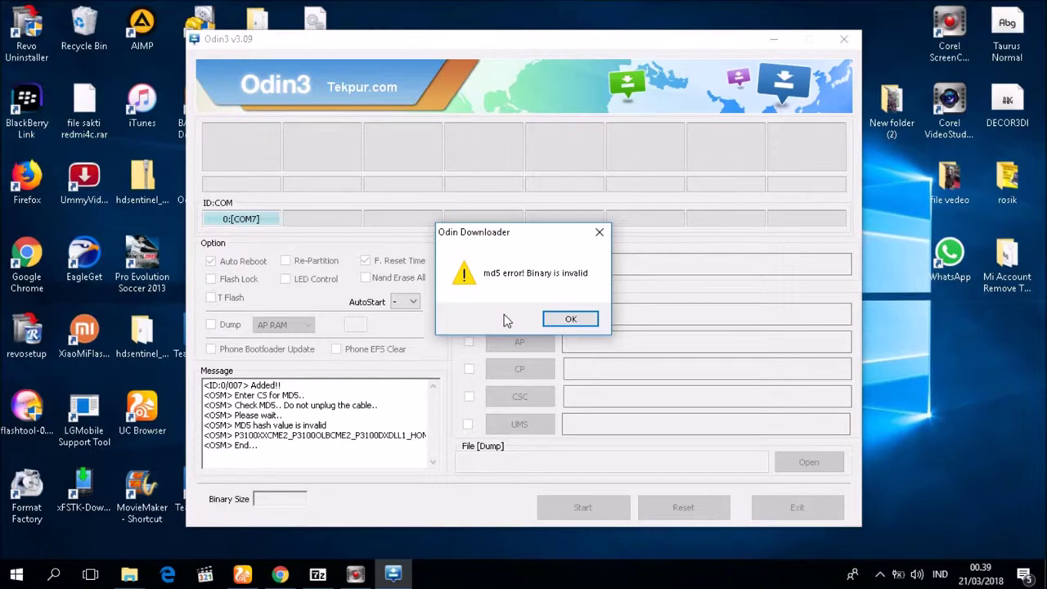
{"action": "left_click", "coordinate": [564, 319]}
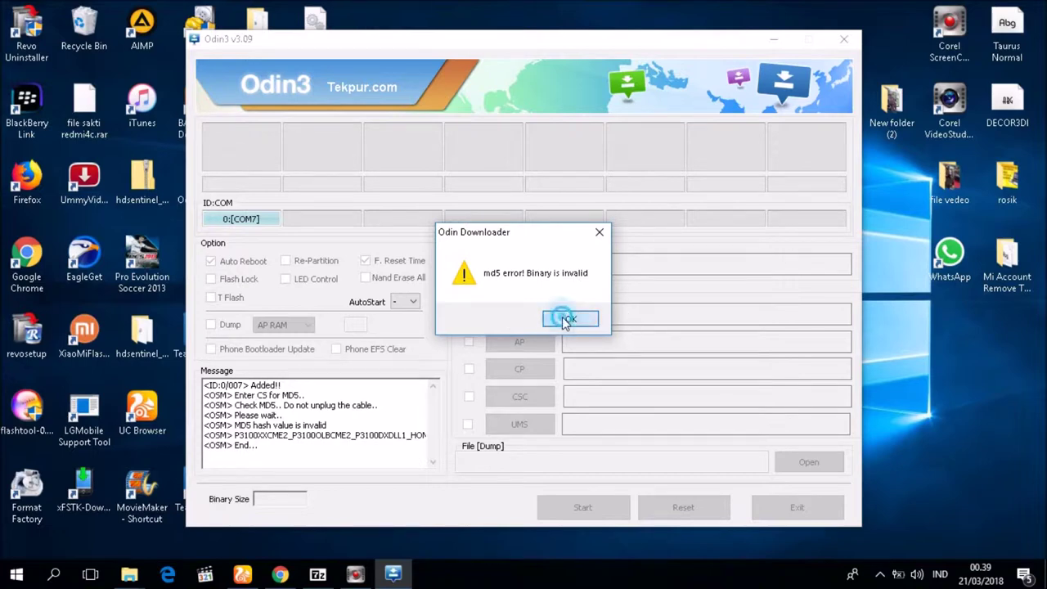
Step: In 7-Zip, extract the P3100XXCME2 .tar.md5 firmware from GT-P3100_infogadget.club.zip to Documents\FonePaw, supplying the archive password, and minimize the archive window
{"action": "left_click", "coordinate": [318, 575]}
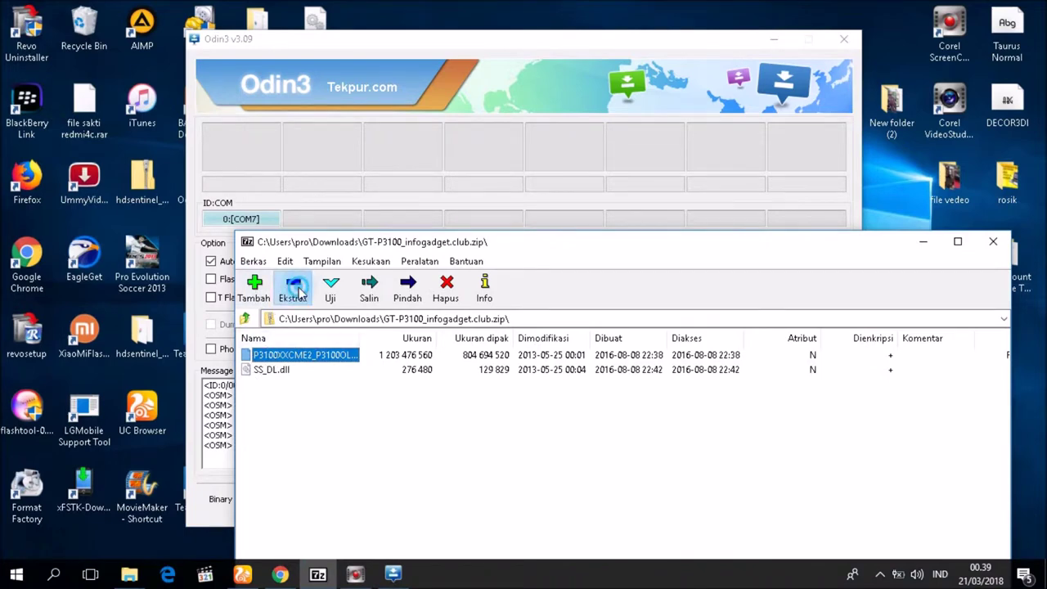
{"action": "left_click", "coordinate": [296, 290]}
{"action": "left_click", "coordinate": [669, 222]}
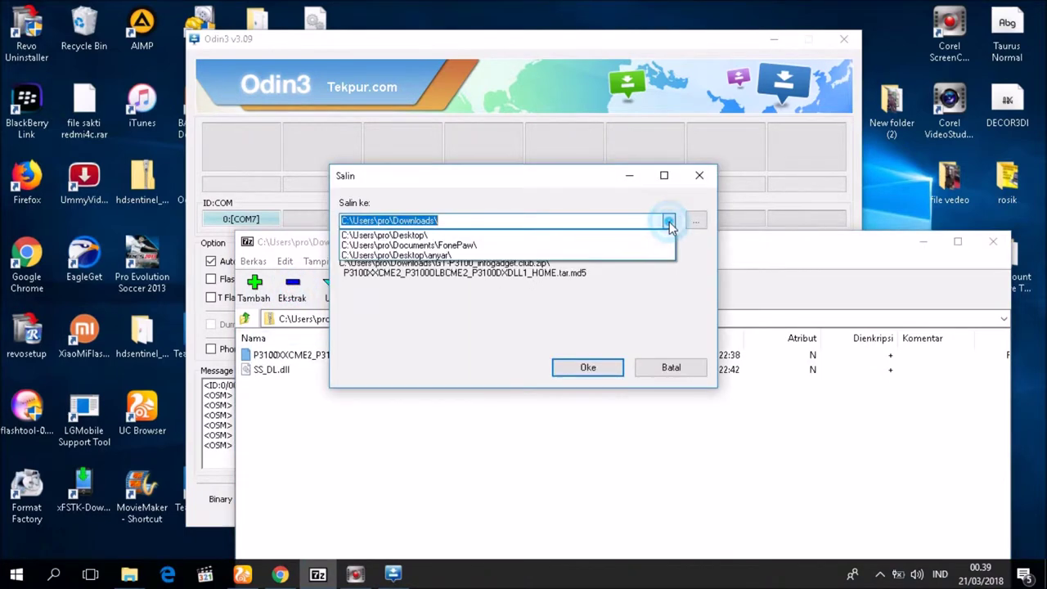
{"action": "left_click", "coordinate": [481, 255]}
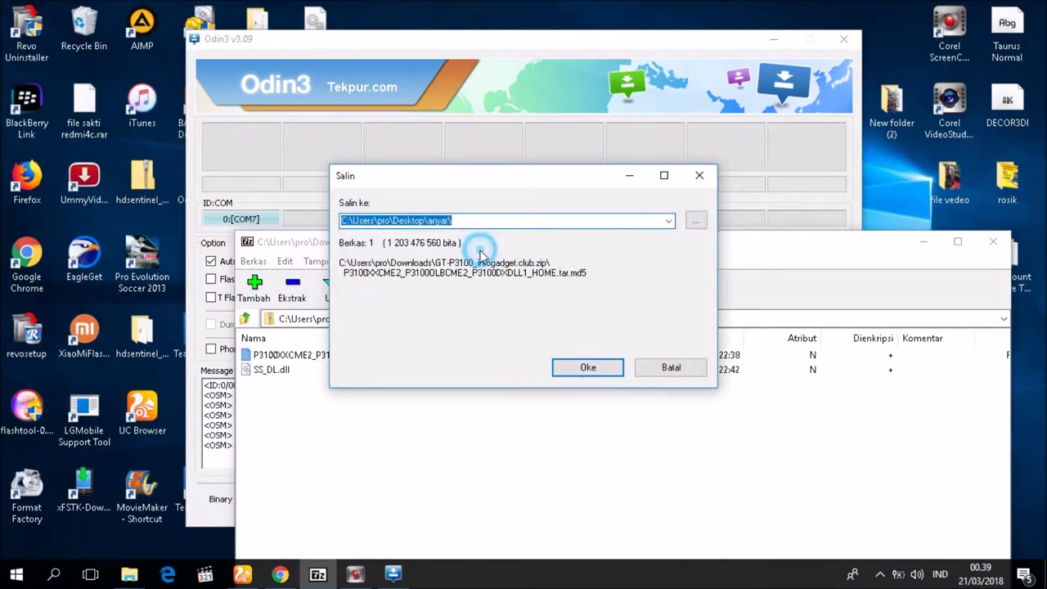
{"action": "left_click", "coordinate": [668, 222]}
{"action": "left_click", "coordinate": [523, 235]}
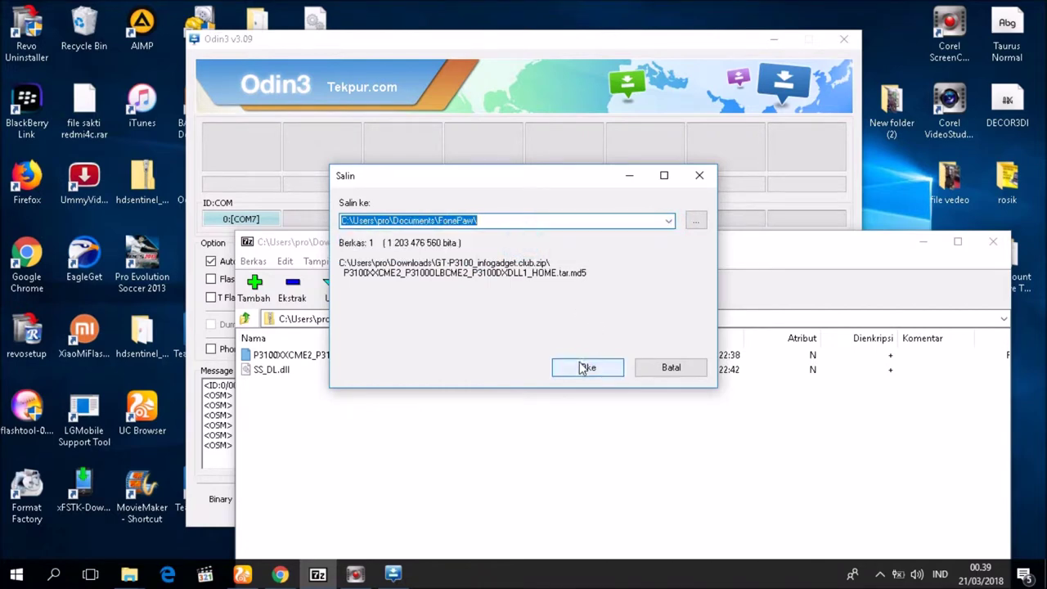
{"action": "left_click", "coordinate": [586, 368]}
{"action": "right_click", "coordinate": [508, 270]}
{"action": "left_click", "coordinate": [548, 335]}
{"action": "left_click", "coordinate": [495, 327]}
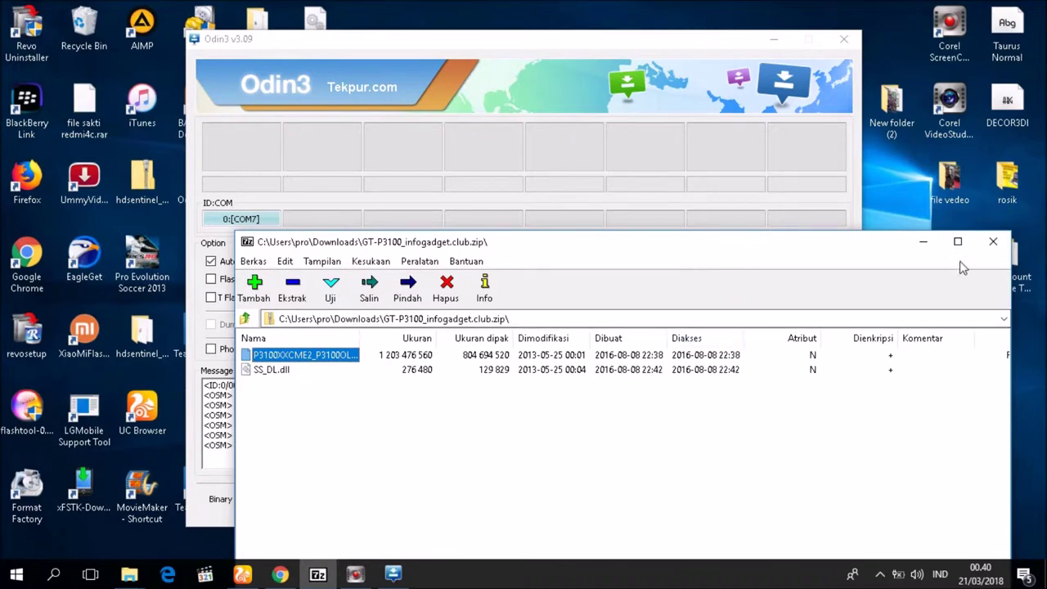
{"action": "left_click", "coordinate": [923, 242]}
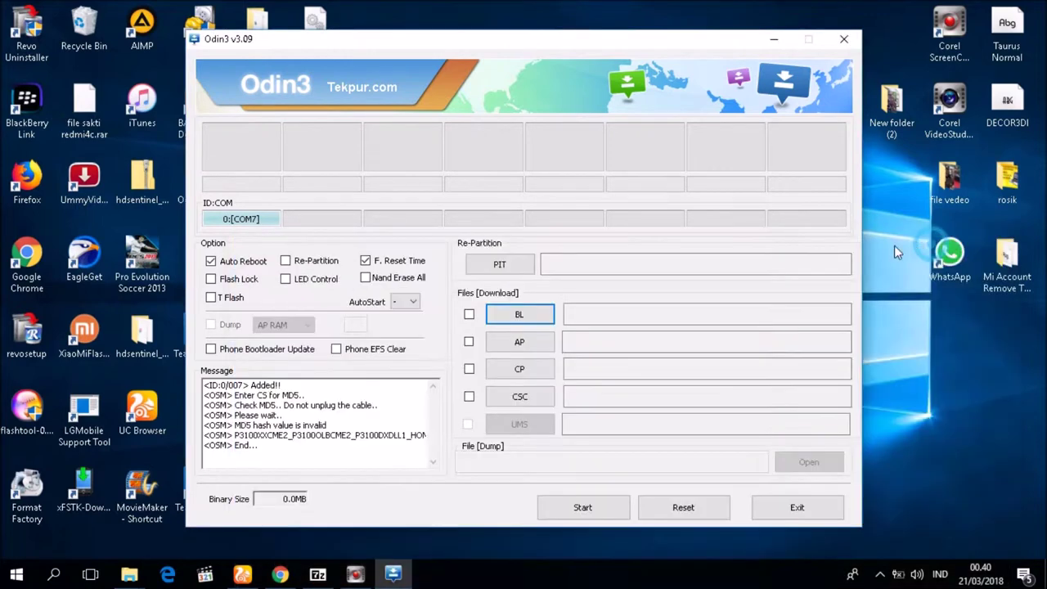
Step: Load P3100XXCME2_P3100OLBCME2_P3100DXDLL1_HOME.tar.md5 from Documents\FonePaw as the AP file in Odin3 and start flashing
{"action": "left_click", "coordinate": [518, 343]}
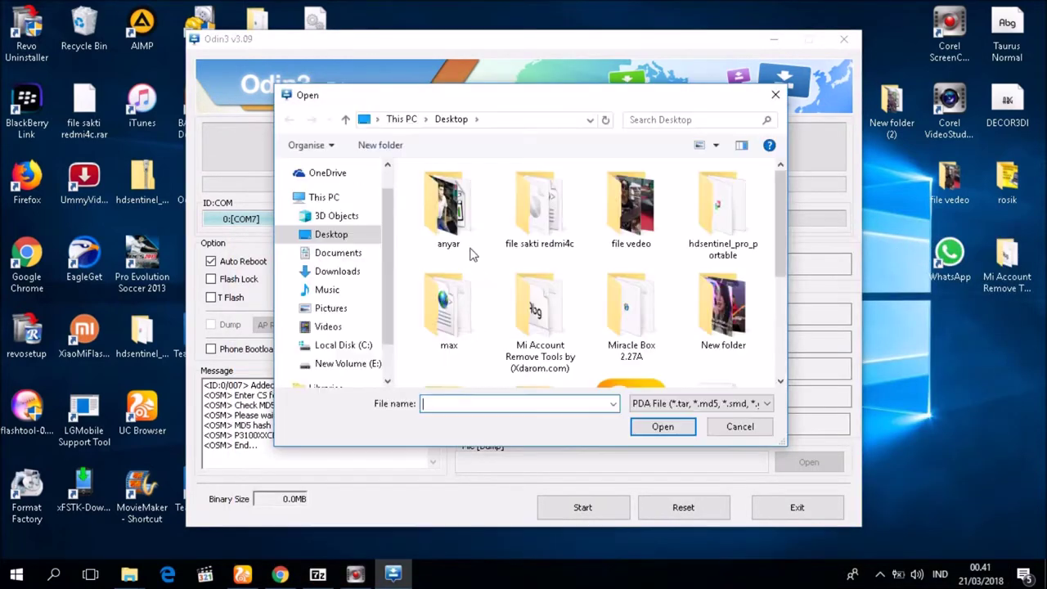
{"action": "scroll", "coordinate": [327, 295], "scroll_direction": "up", "scroll_amount": 3}
{"action": "left_click", "coordinate": [337, 167]}
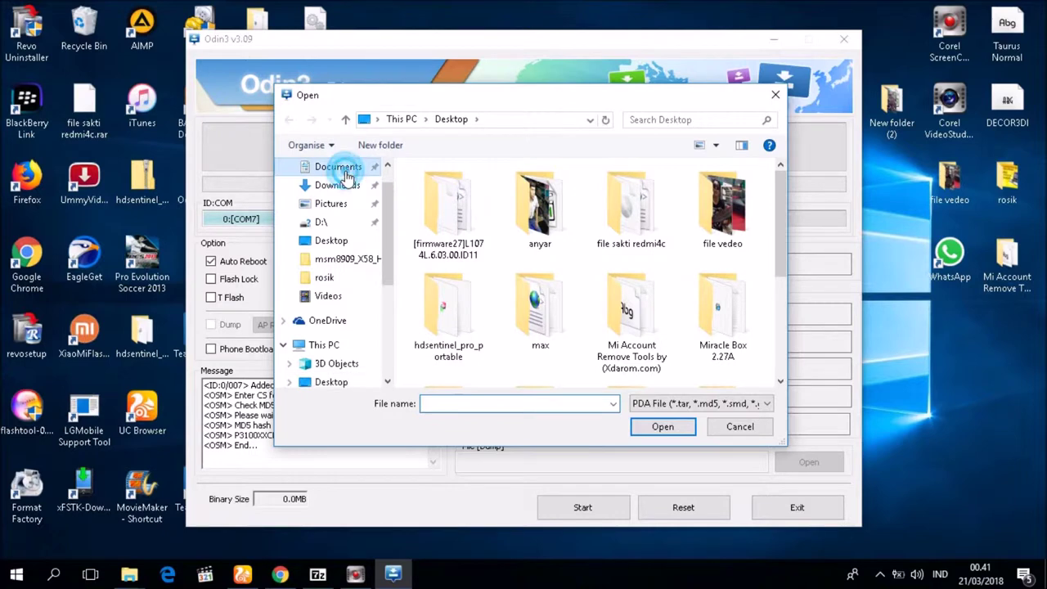
{"action": "left_click", "coordinate": [341, 187]}
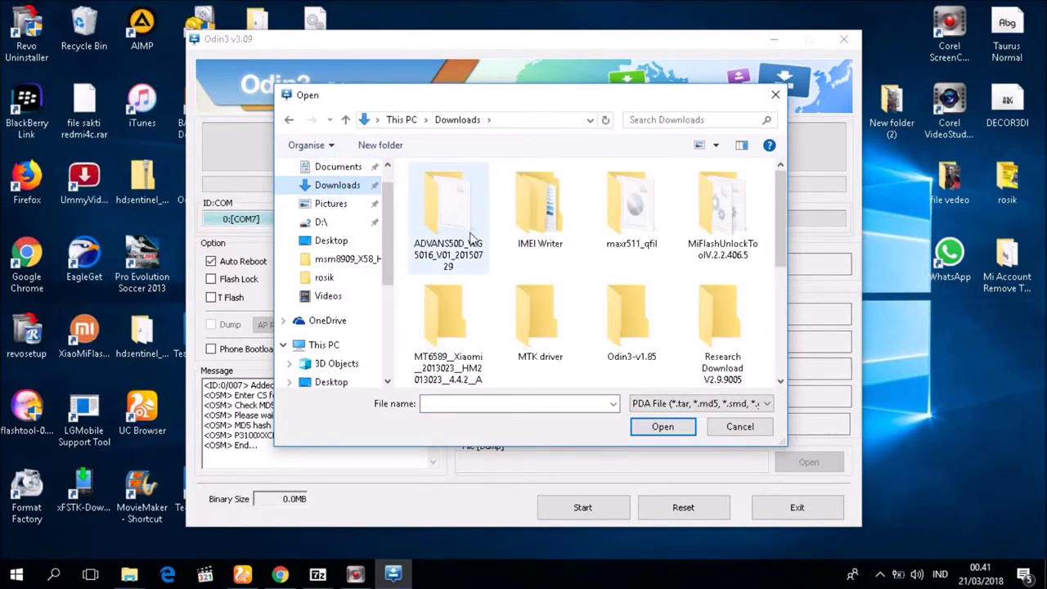
{"action": "left_click", "coordinate": [351, 167]}
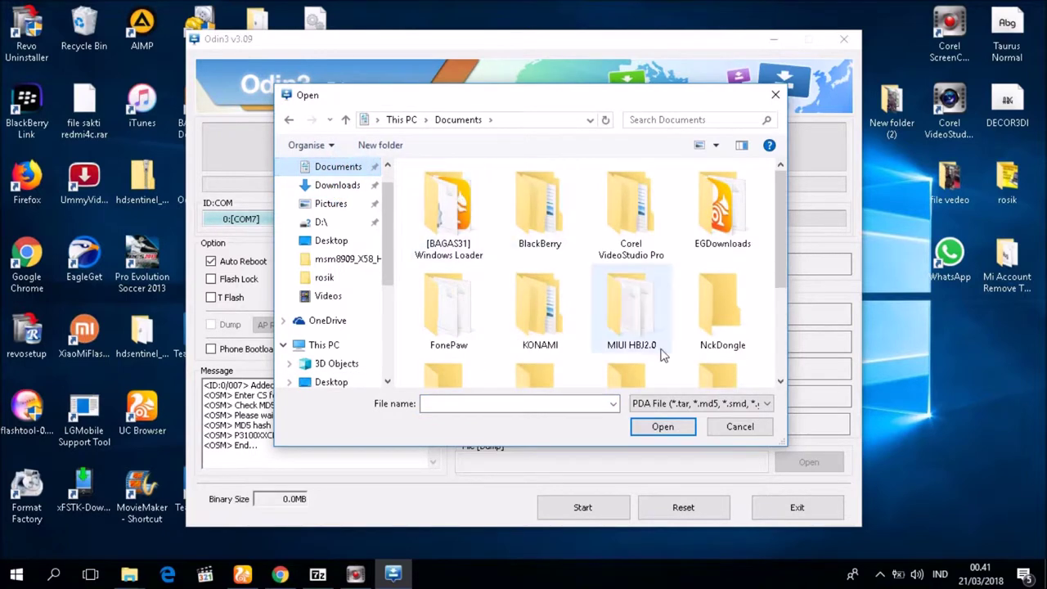
{"action": "scroll", "coordinate": [595, 372], "scroll_direction": "down", "scroll_amount": 1}
{"action": "scroll", "coordinate": [497, 331], "scroll_direction": "up", "scroll_amount": 1}
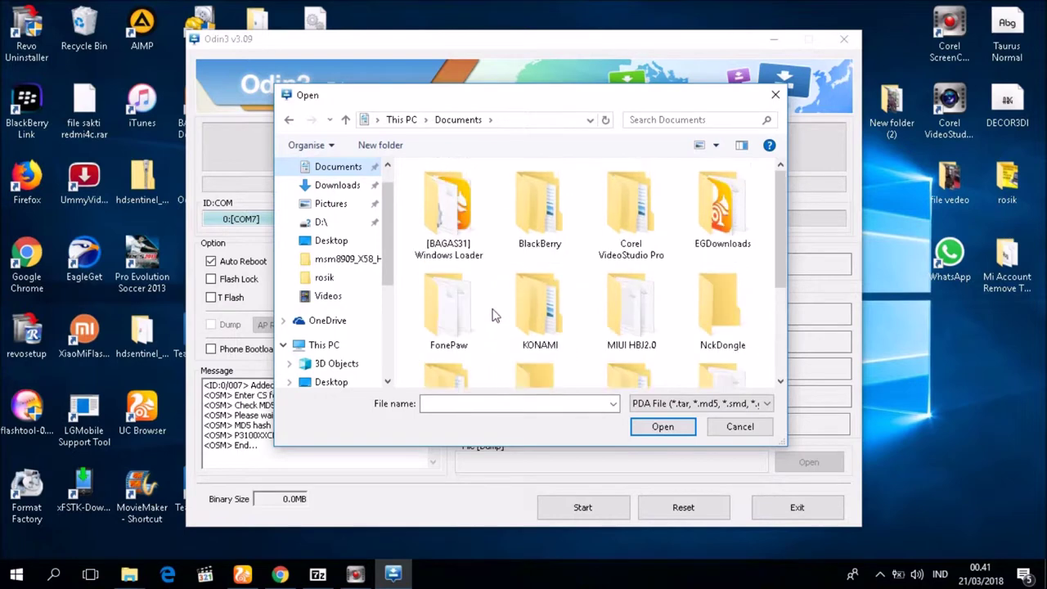
{"action": "double_click", "coordinate": [448, 309]}
{"action": "double_click", "coordinate": [467, 242]}
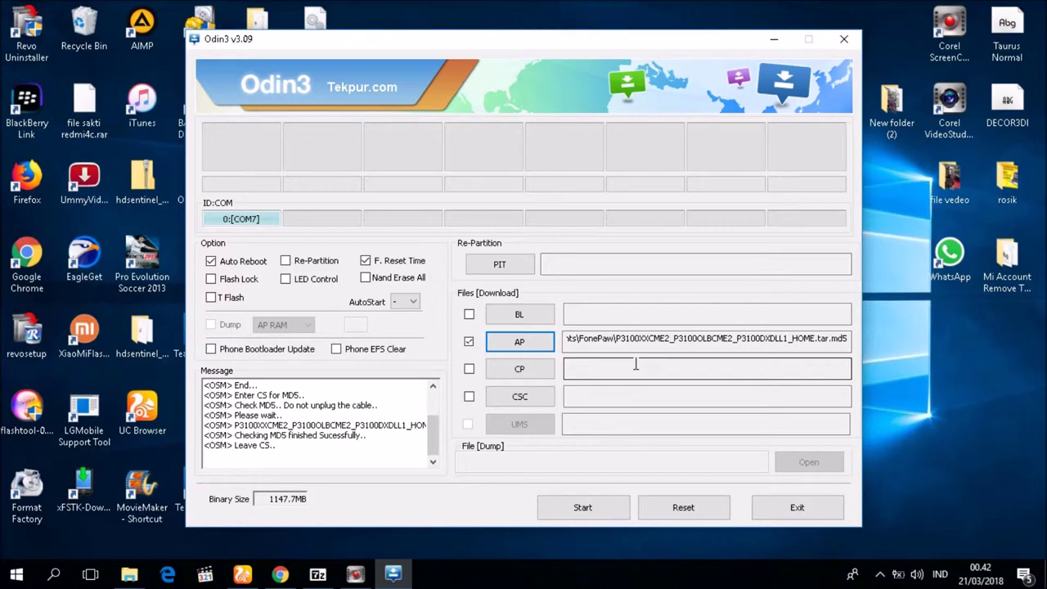
{"action": "left_click", "coordinate": [608, 507]}
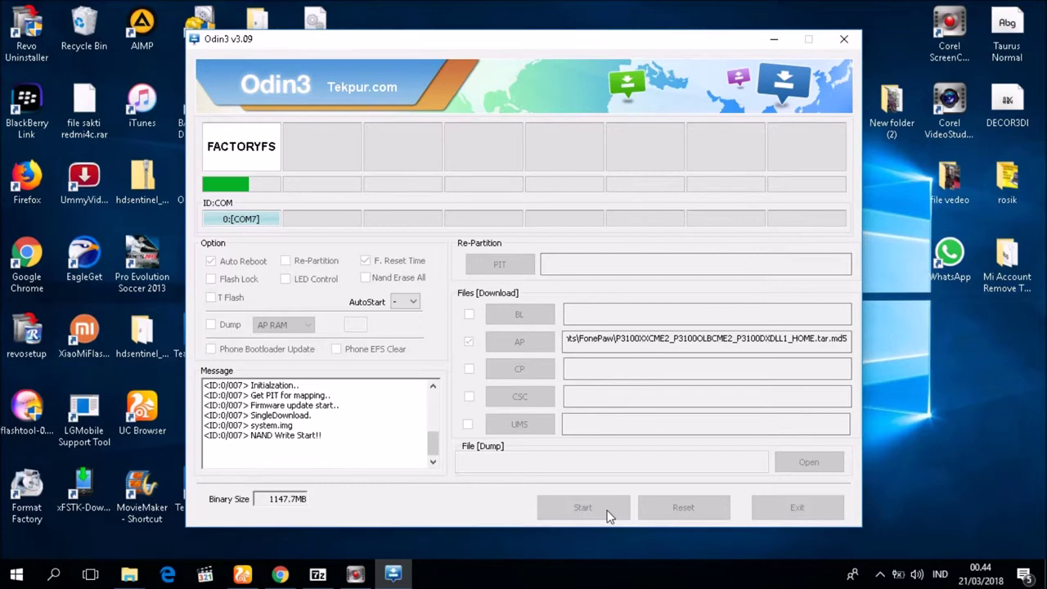
{"action": "left_click", "coordinate": [232, 577]}
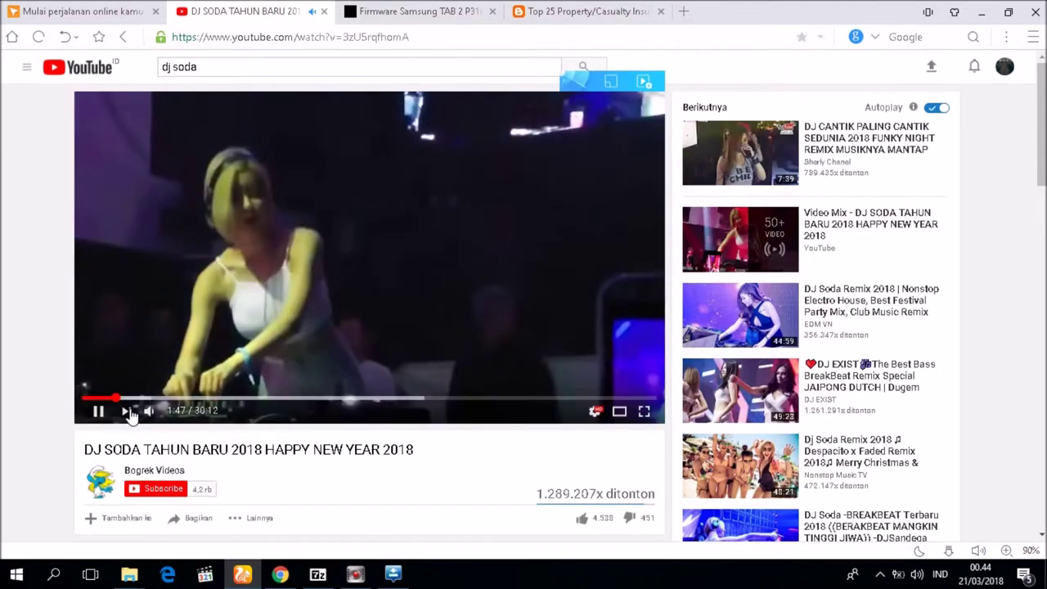
{"action": "scroll", "coordinate": [135, 471], "scroll_direction": "down", "scroll_amount": 4}
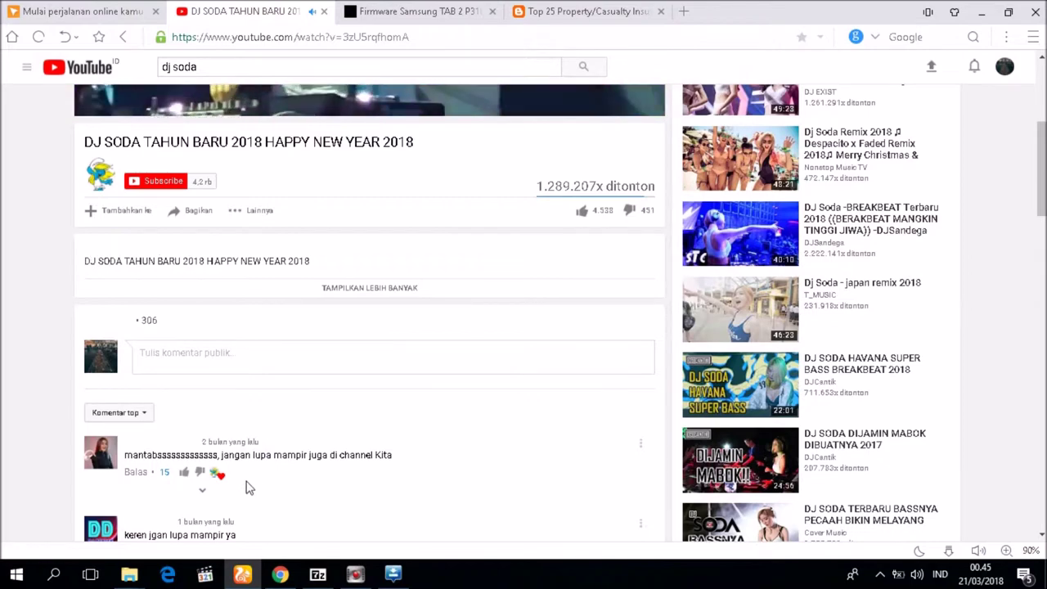
{"action": "scroll", "coordinate": [250, 483], "scroll_direction": "down", "scroll_amount": 2}
{"action": "scroll", "coordinate": [253, 471], "scroll_direction": "down", "scroll_amount": 2}
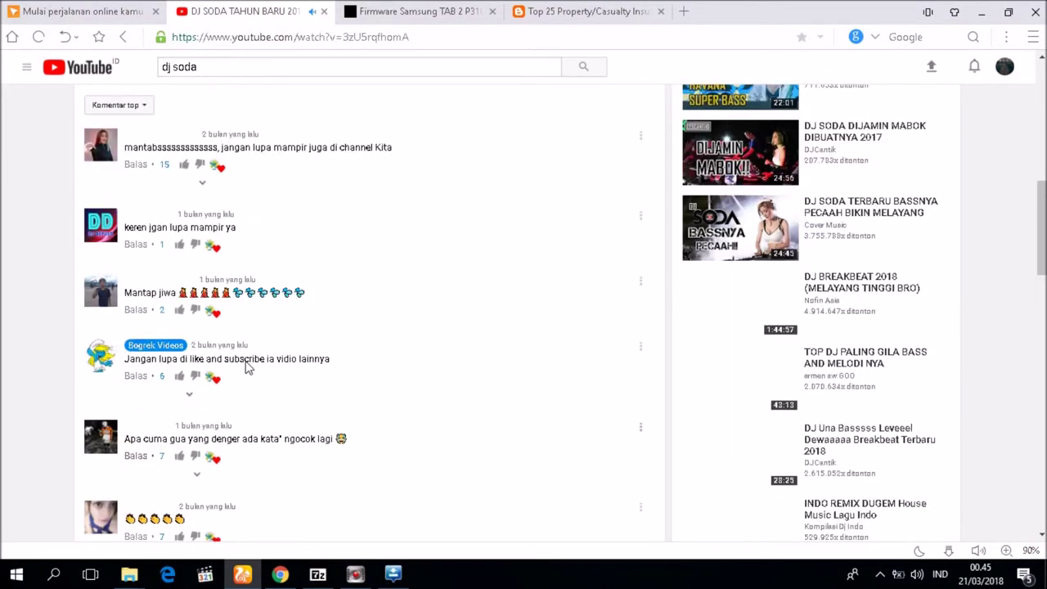
{"action": "scroll", "coordinate": [250, 359], "scroll_direction": "up", "scroll_amount": 3}
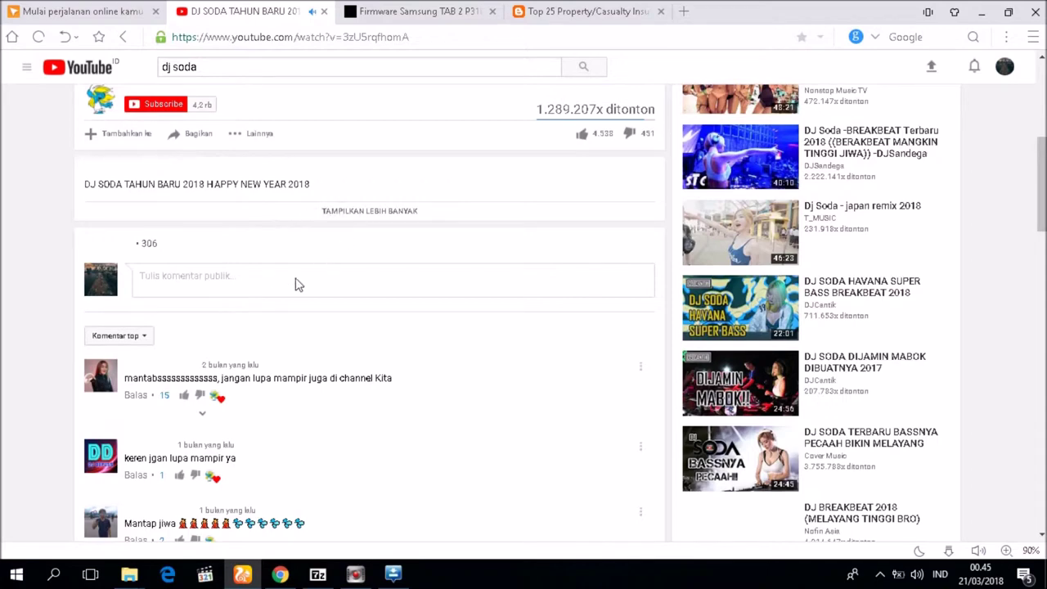
{"action": "scroll", "coordinate": [332, 215], "scroll_direction": "up", "scroll_amount": 3}
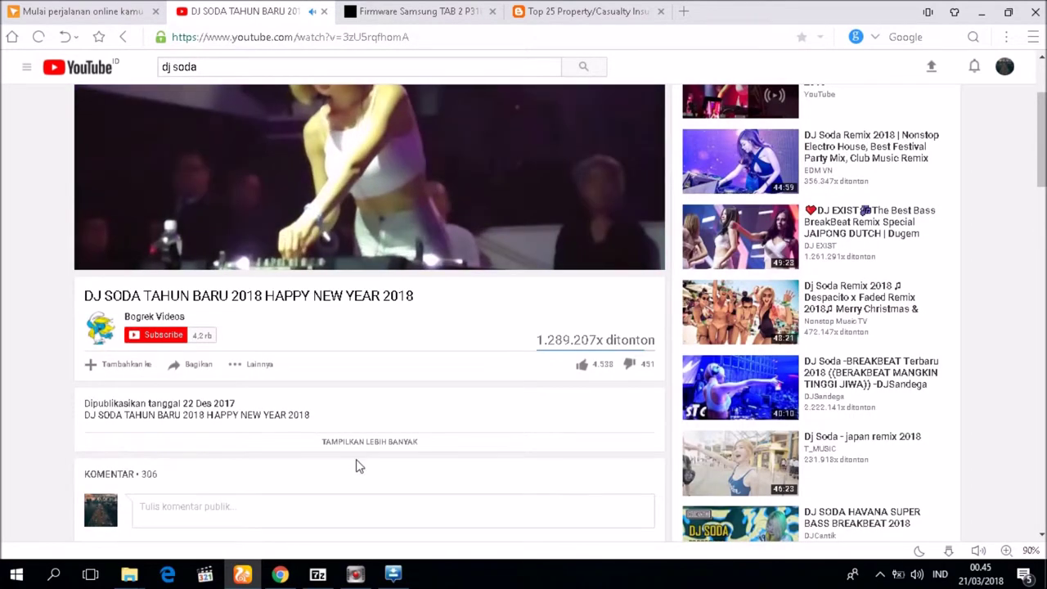
{"action": "scroll", "coordinate": [355, 465], "scroll_direction": "up", "scroll_amount": 2}
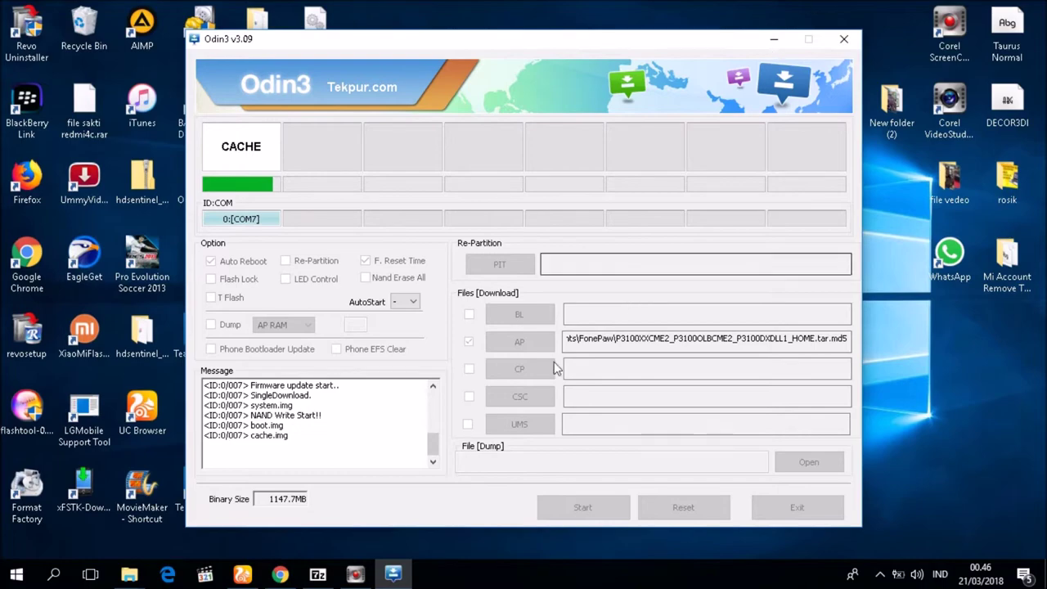
Step: Switch to the Chrome window showing the infogadget.club firmware page and close it
{"action": "left_click", "coordinate": [280, 574]}
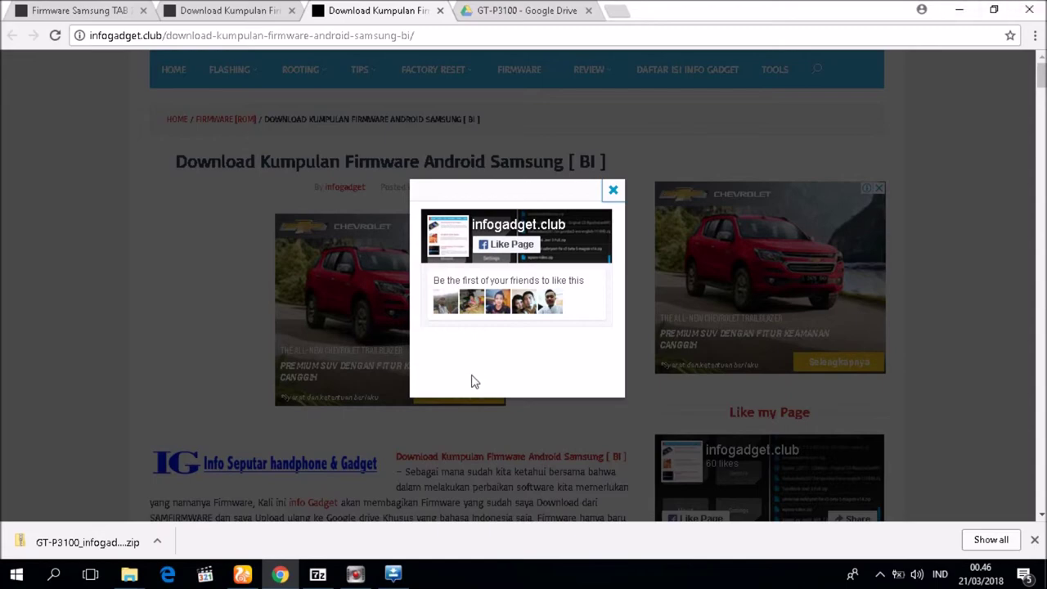
{"action": "key", "text": "alt+F4"}
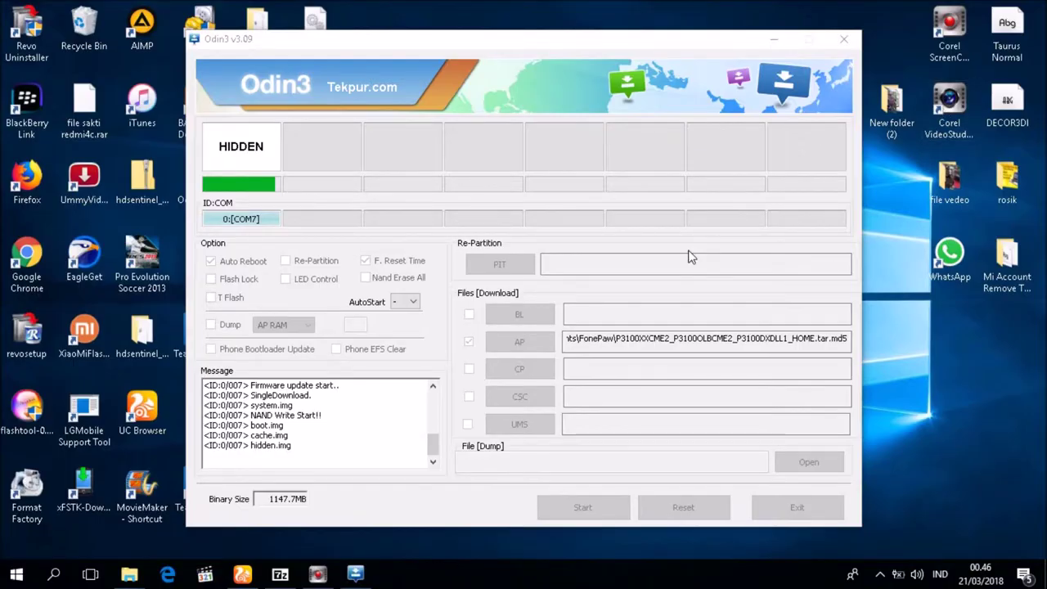